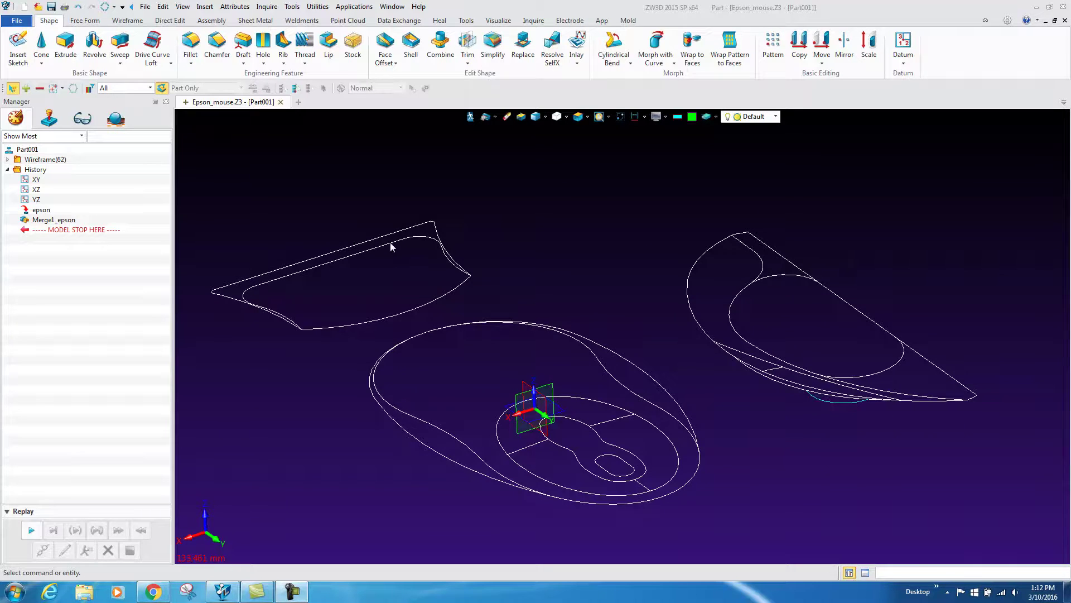
Set up a point-to-point move of the 17 side-profile curves from the midpoint of their straight base line (-110,0,0) to the origin
key(ctrl+r)
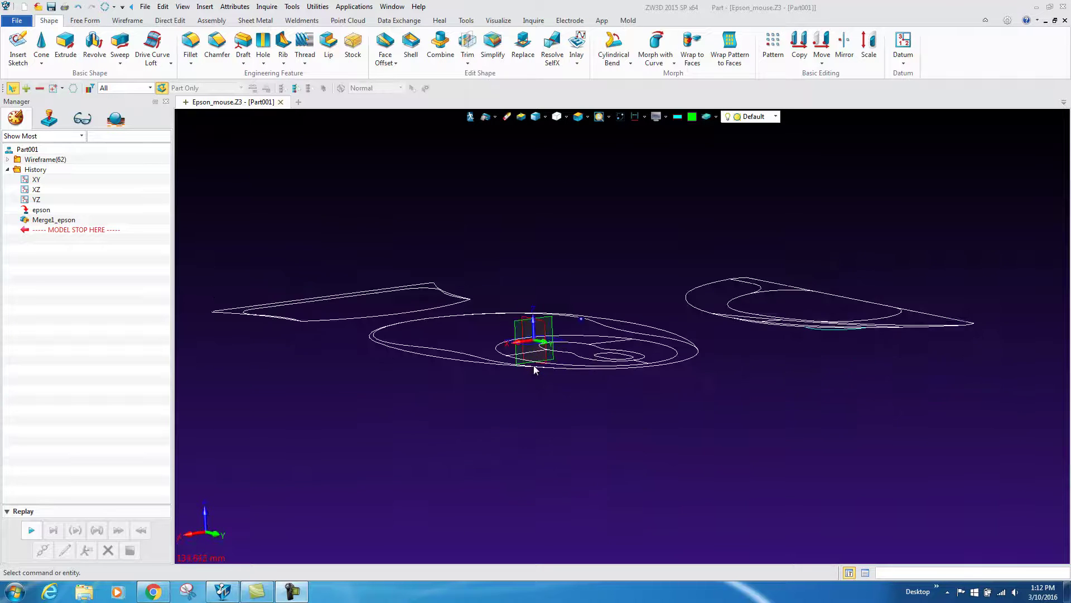
key(ctrl+i)
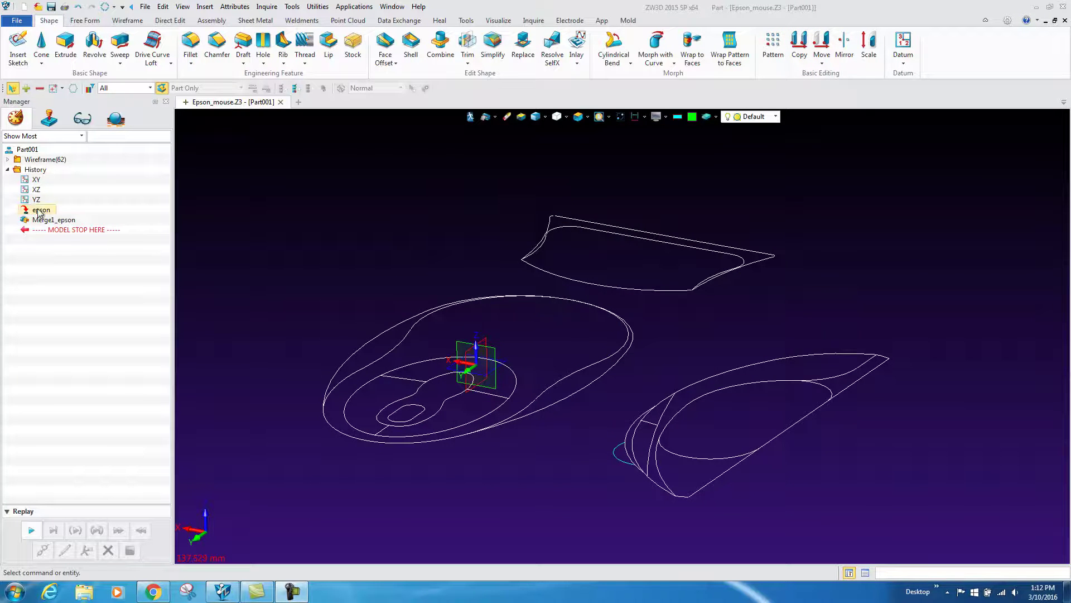
click(822, 56)
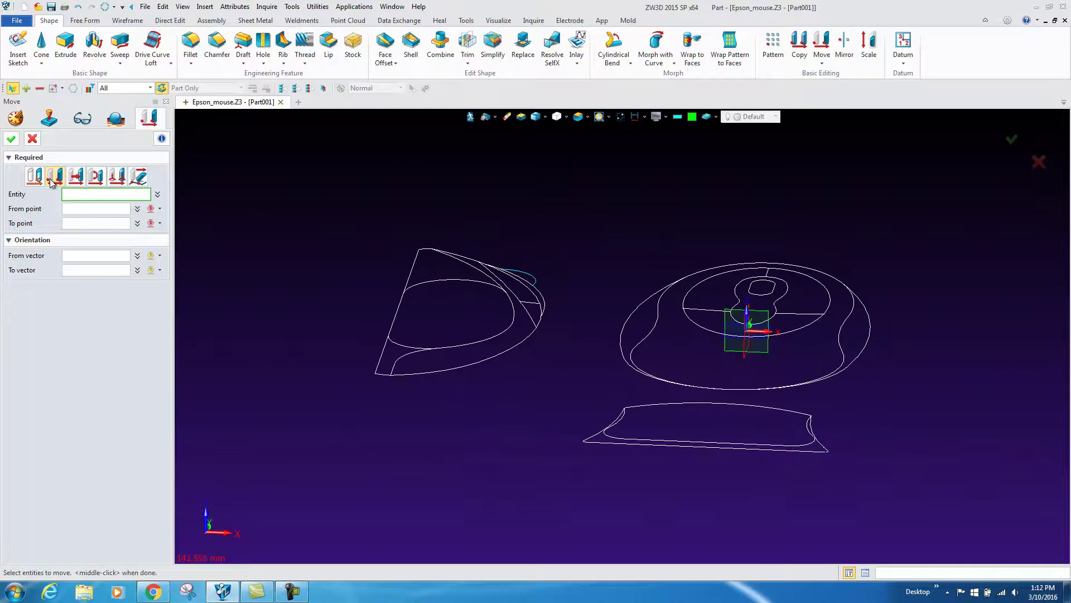
drag(334, 217, 558, 378)
middle_click(550, 366)
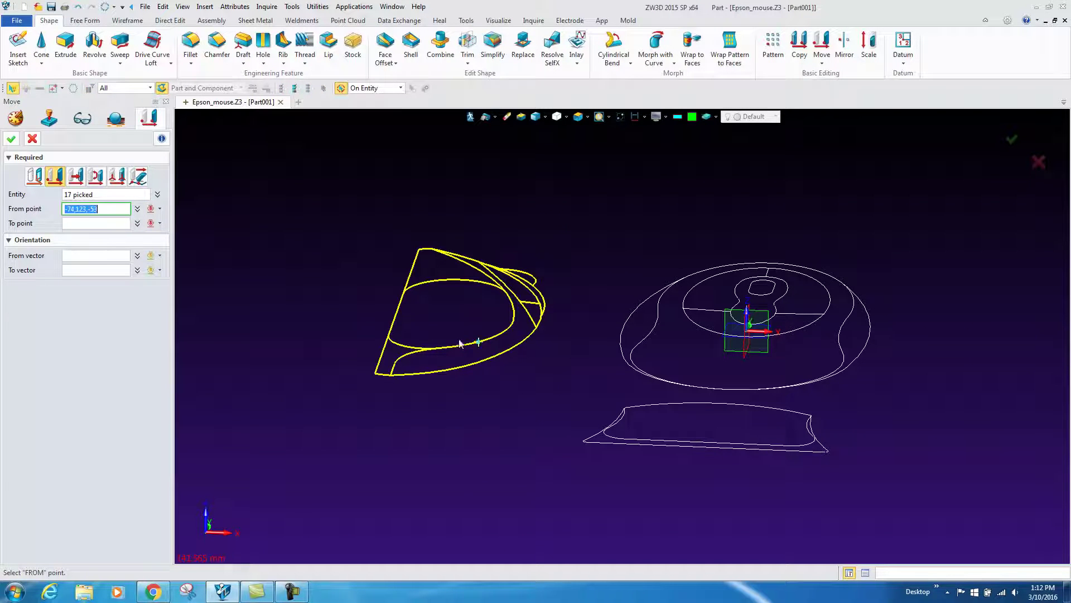
click(395, 316)
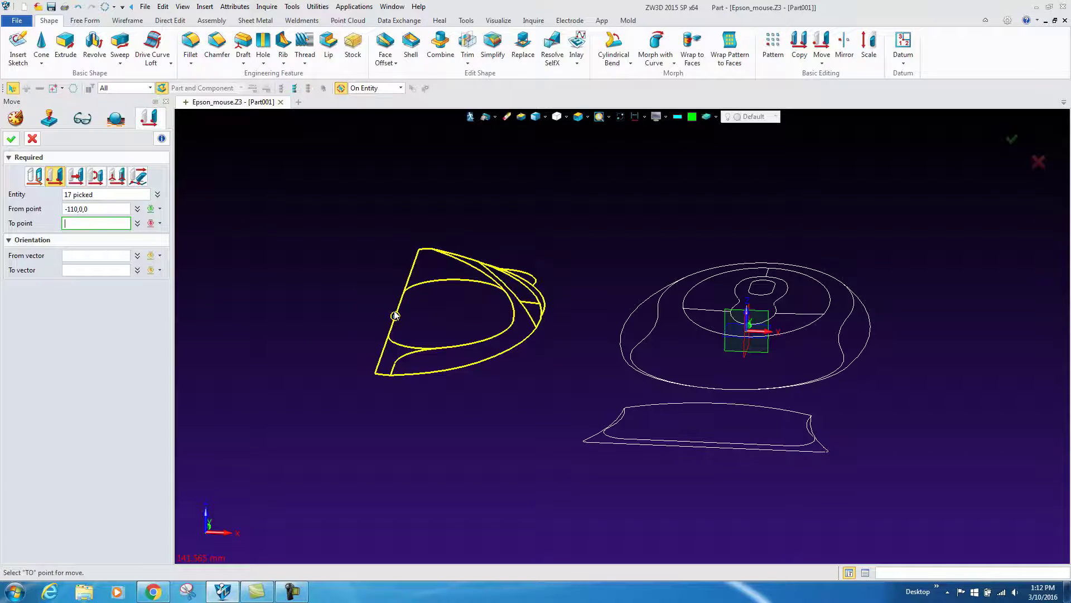
click(741, 342)
right_drag(673, 297, 404, 289)
Orient the side-profile curves from the X axis to the Z axis and apply the move
click(81, 254)
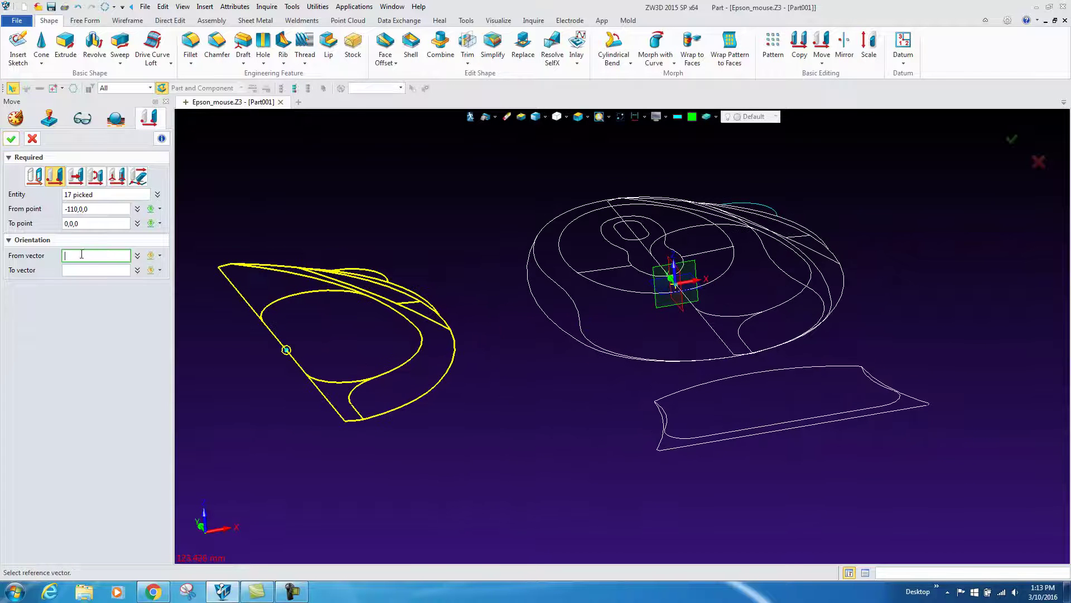
right_click(246, 216)
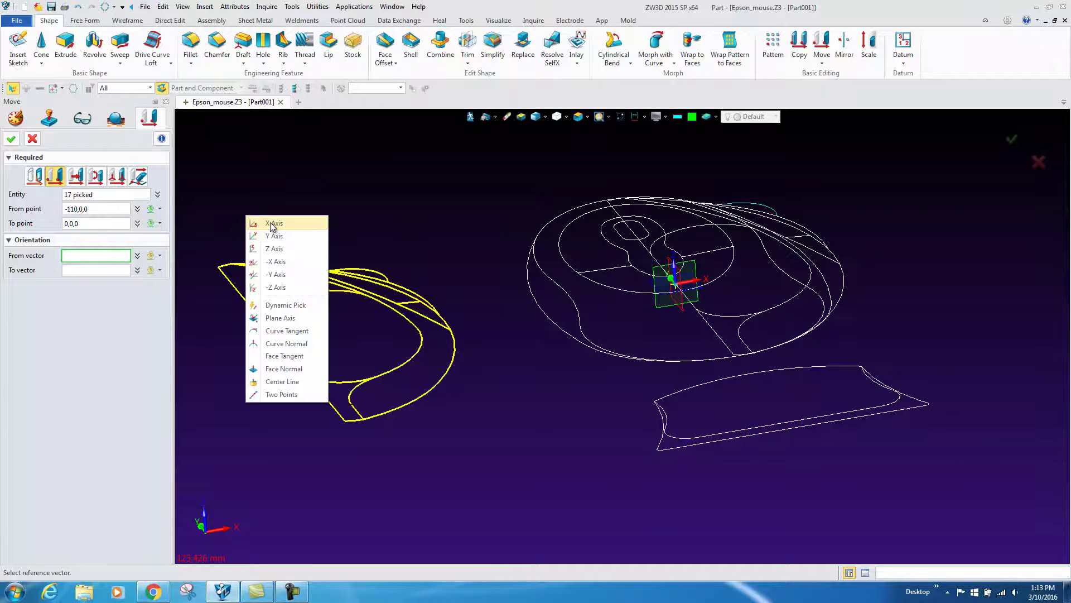
click(272, 225)
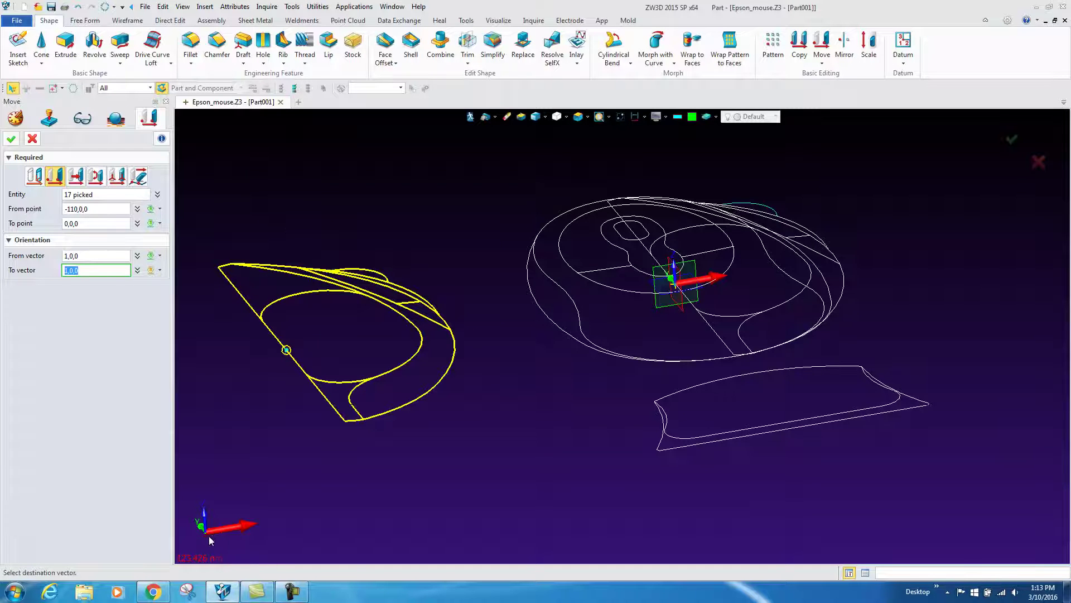
right_click(227, 390)
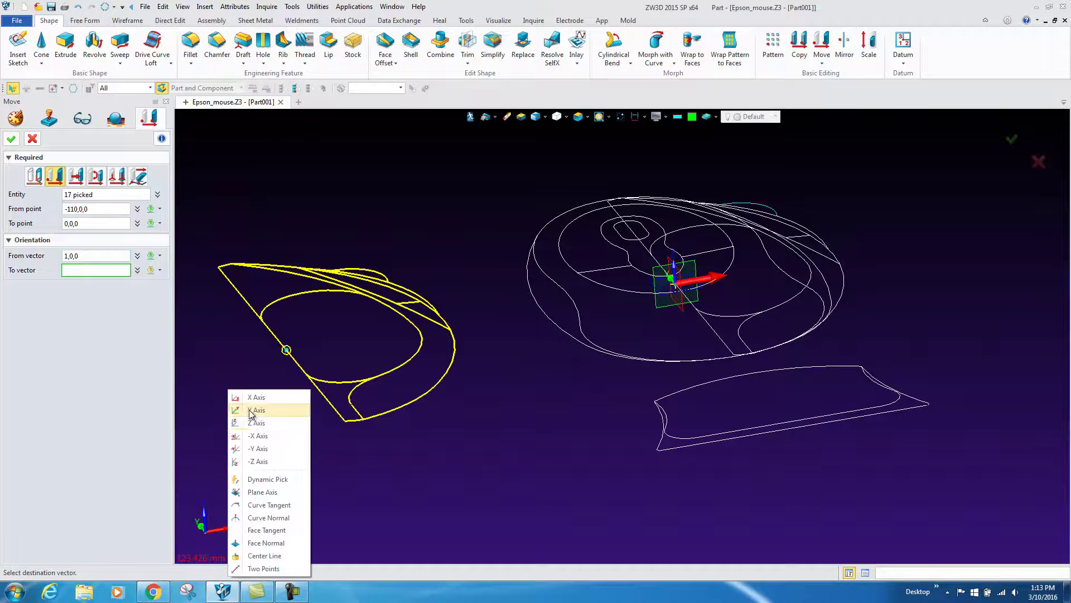
click(255, 424)
right_drag(276, 422, 278, 424)
click(11, 139)
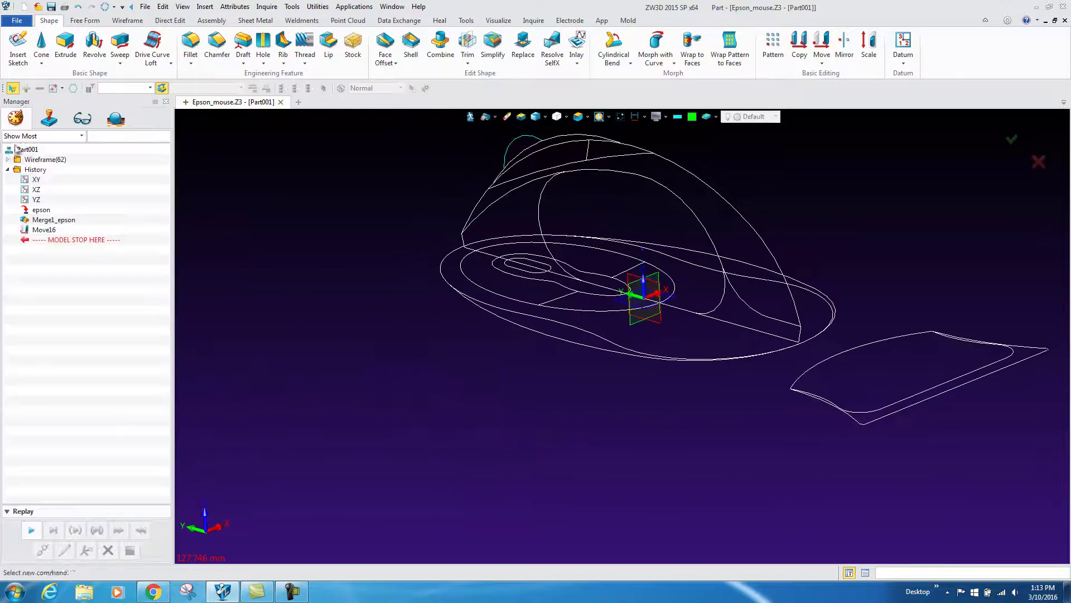
right_drag(415, 349, 424, 359)
key(Left)
key(Left)
key(Left)
key(Left)
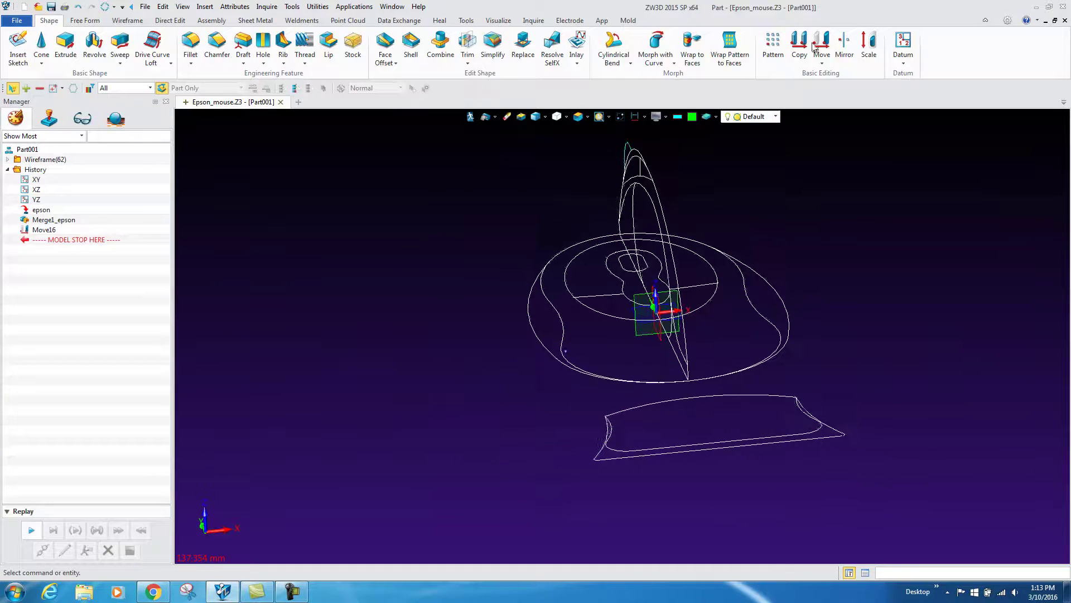
Set up a point-to-point move of the 16 front-profile curves from the midpoint of their straight base line to the origin
click(821, 45)
middle_drag(766, 238, 325, 265)
drag(325, 265, 531, 448)
middle_click(530, 448)
click(361, 364)
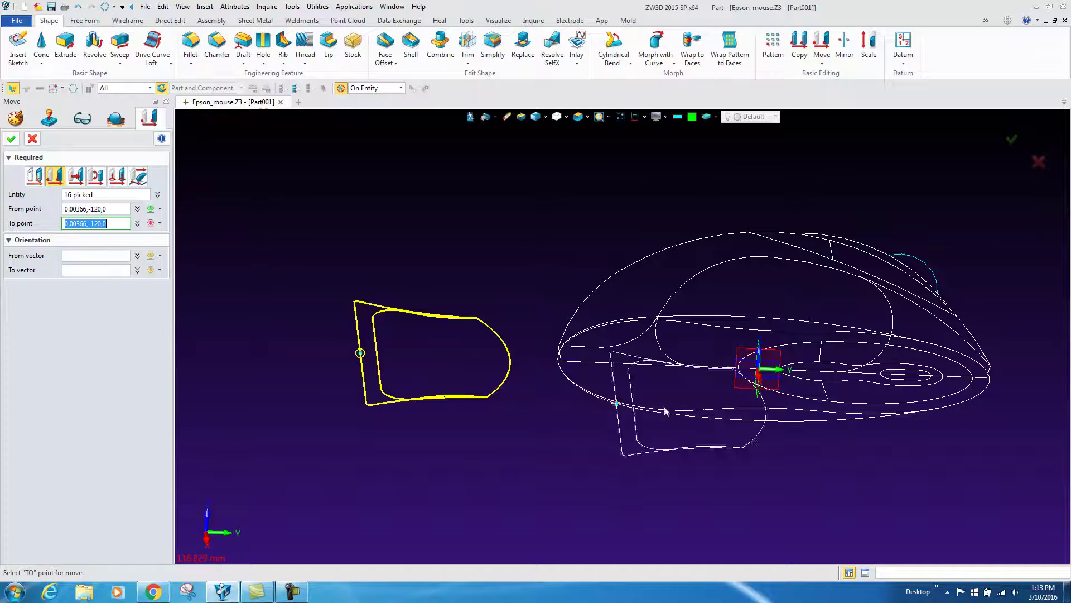
click(755, 384)
click(758, 372)
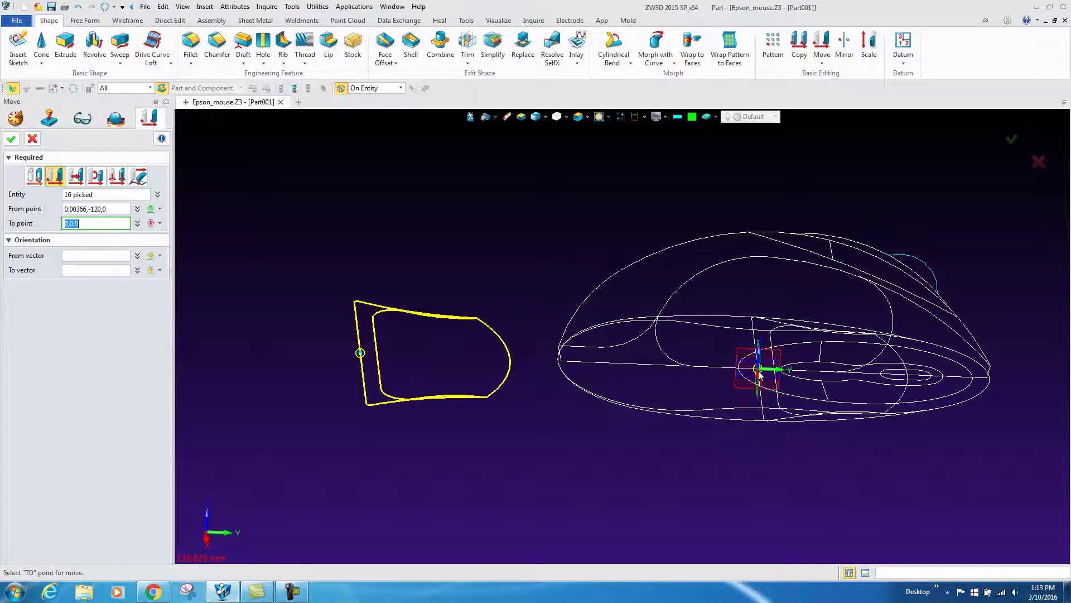
Orient the front-profile curves from the Y axis to the Z axis and apply the move
click(106, 259)
right_drag(297, 271, 243, 506)
click(226, 527)
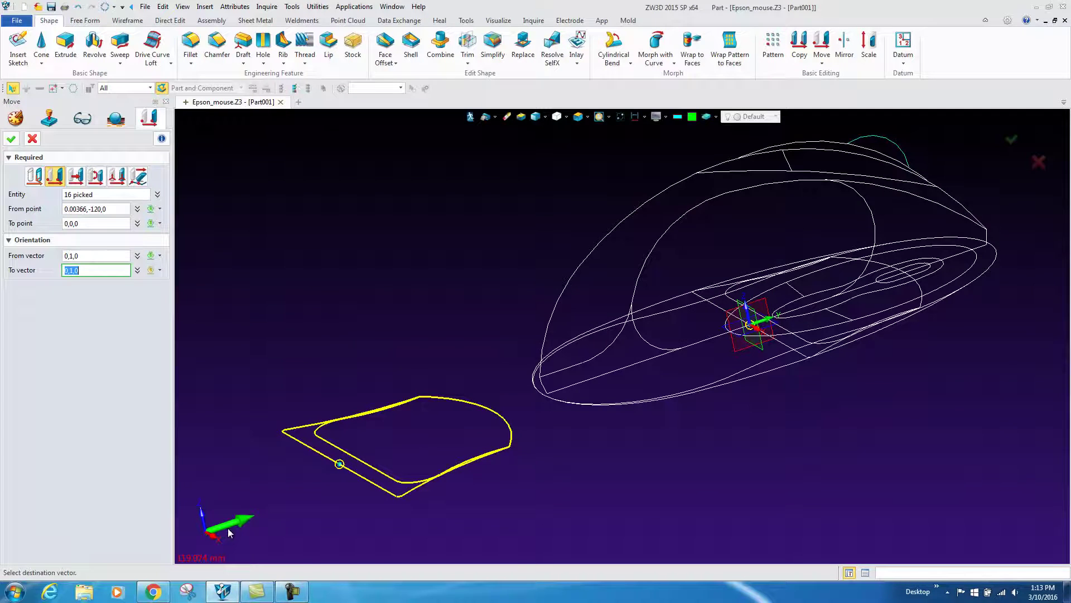
click(204, 505)
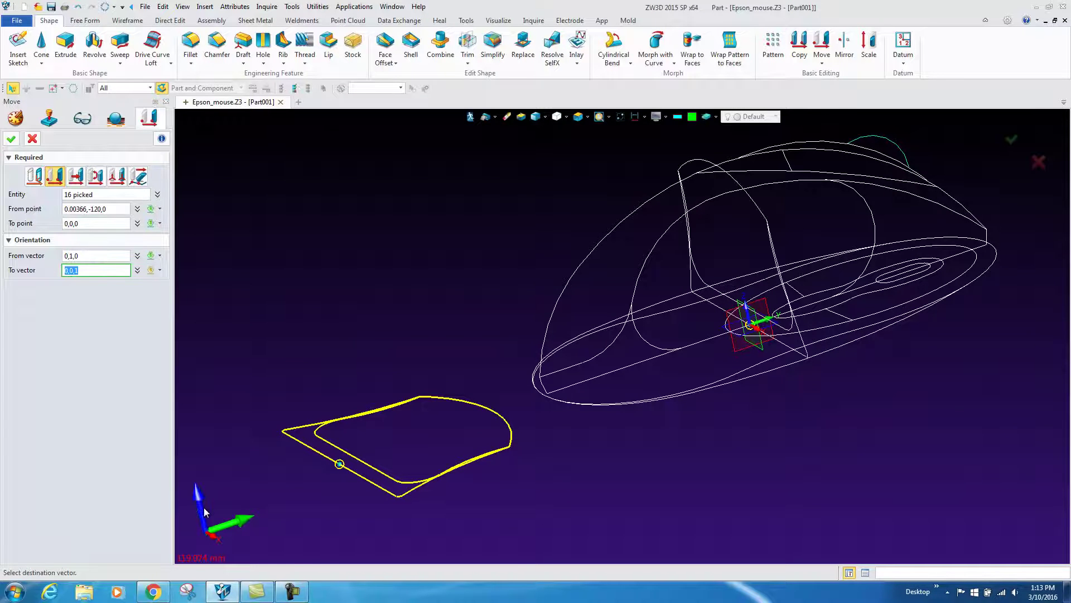
click(13, 139)
key(ctrl+f)
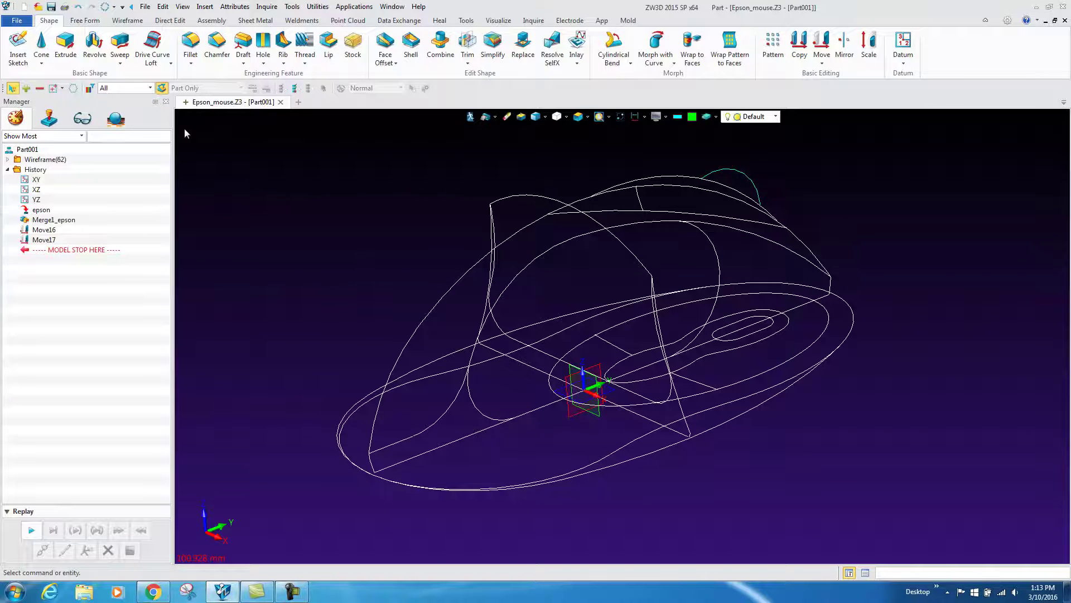
Set up a Sweep using the front profile's top arc as profile and the side profile's upper curve as path
click(119, 45)
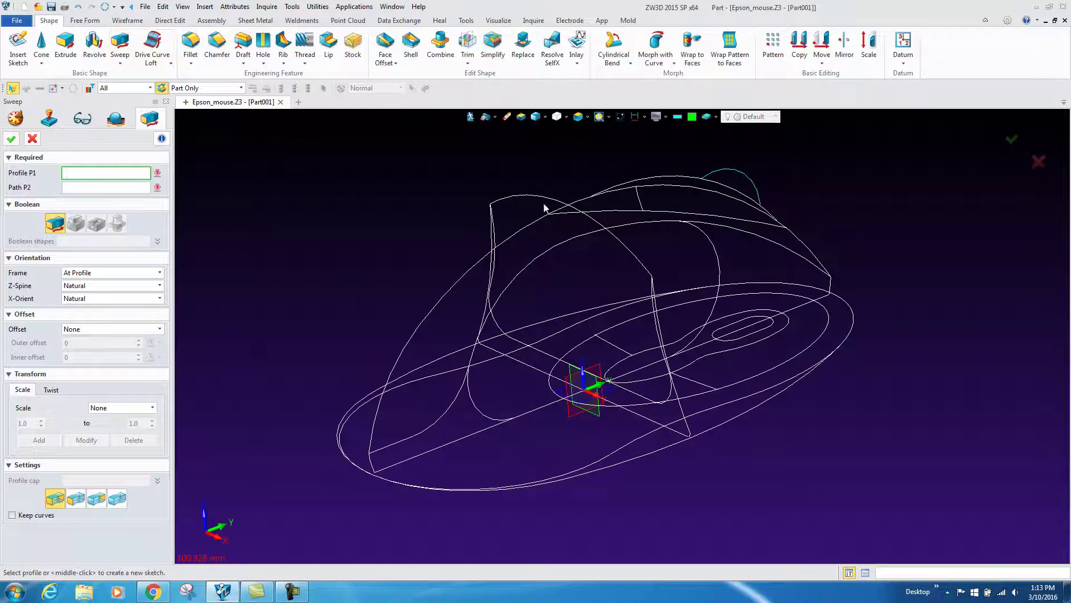
click(522, 194)
click(527, 226)
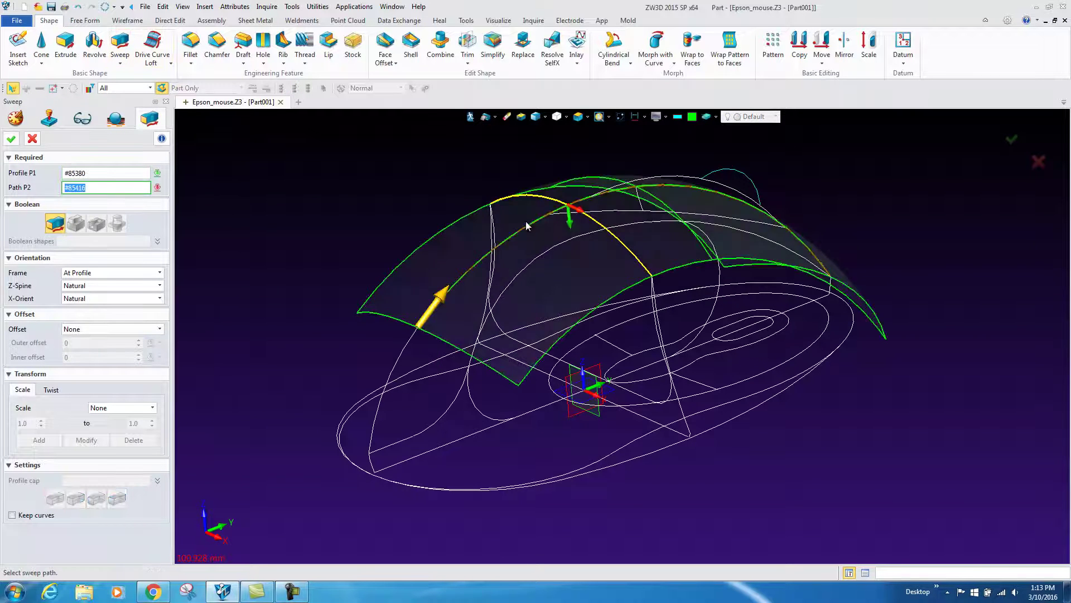
right_drag(308, 230, 304, 230)
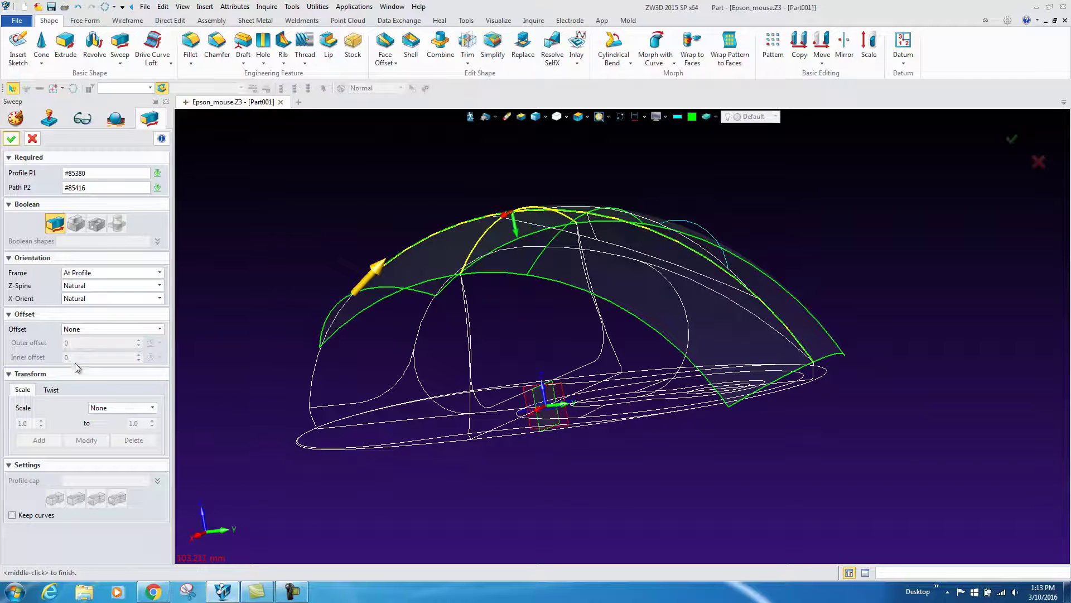
Thicken the sweep with an outer offset of -1 mm and create the top shell
click(90, 329)
click(88, 354)
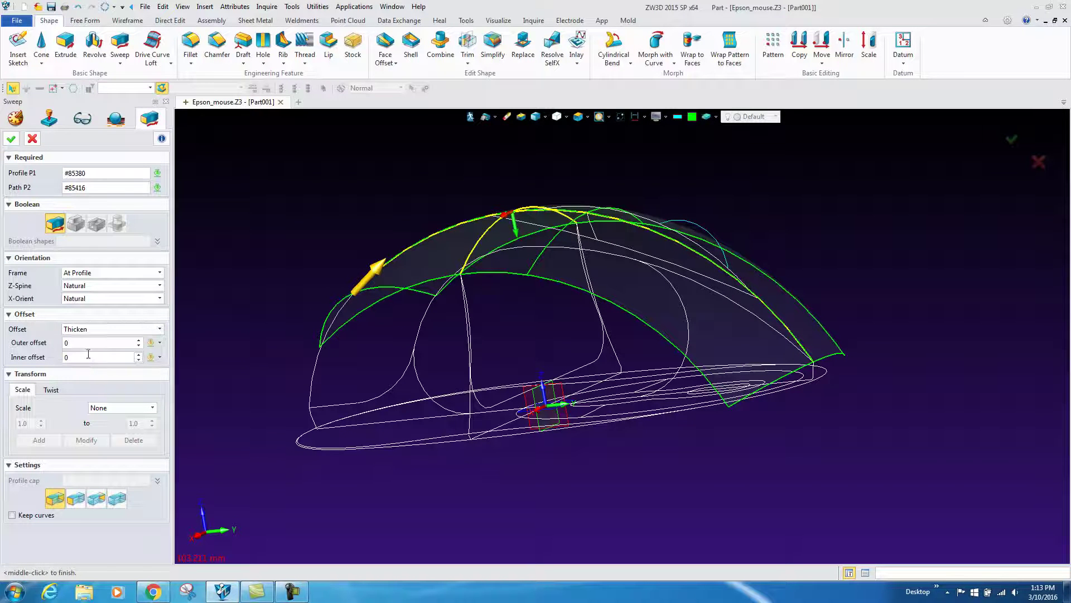
click(86, 344)
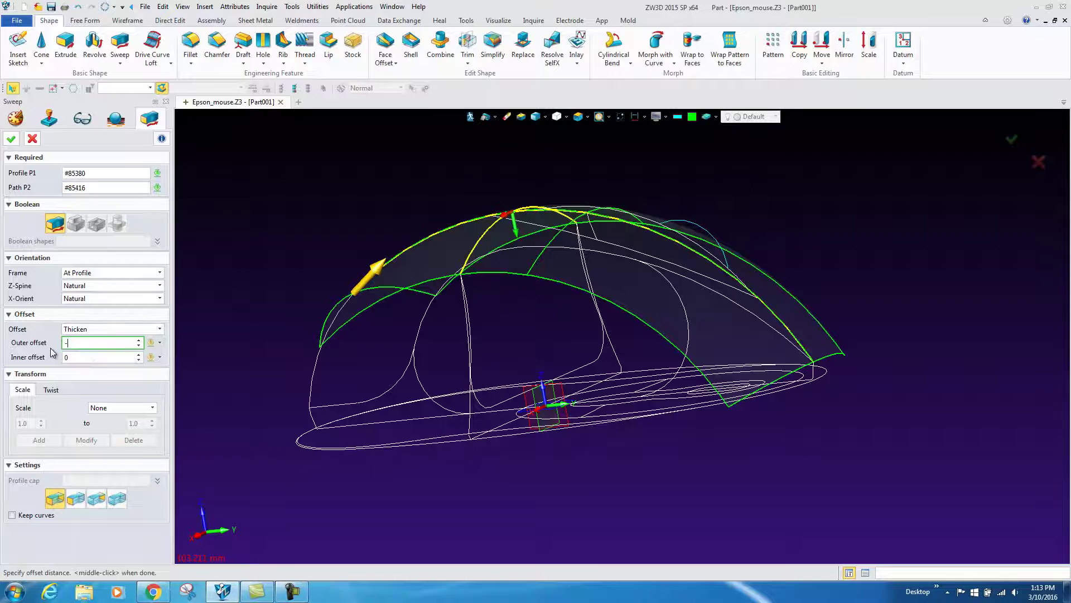
key(Return)
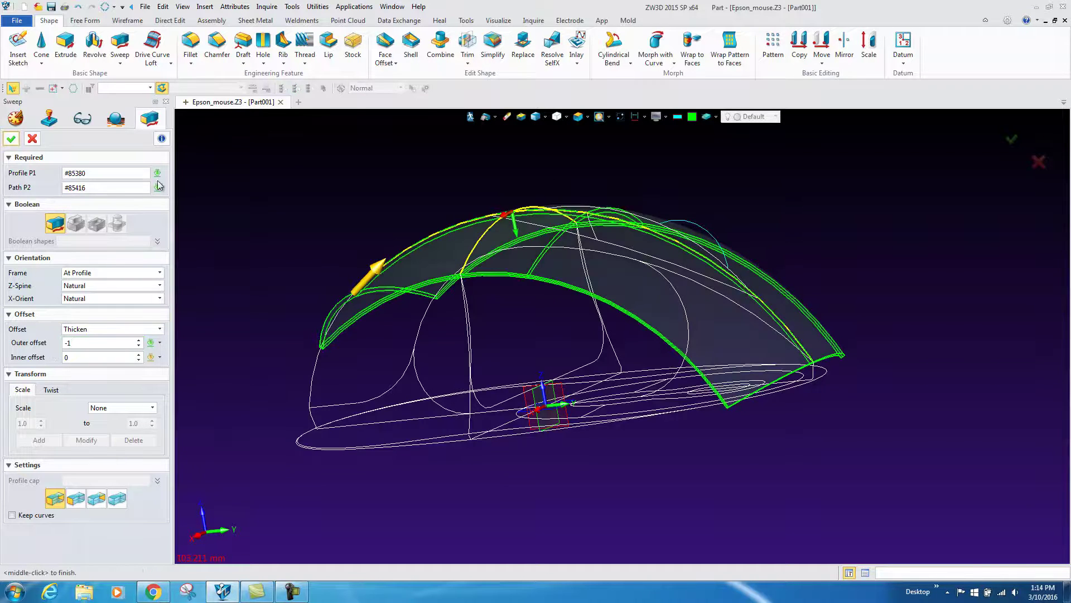
mouse_move(323, 229)
right_down()
mouse_move(334, 235)
mouse_move(313, 241)
mouse_move(319, 234)
right_up()
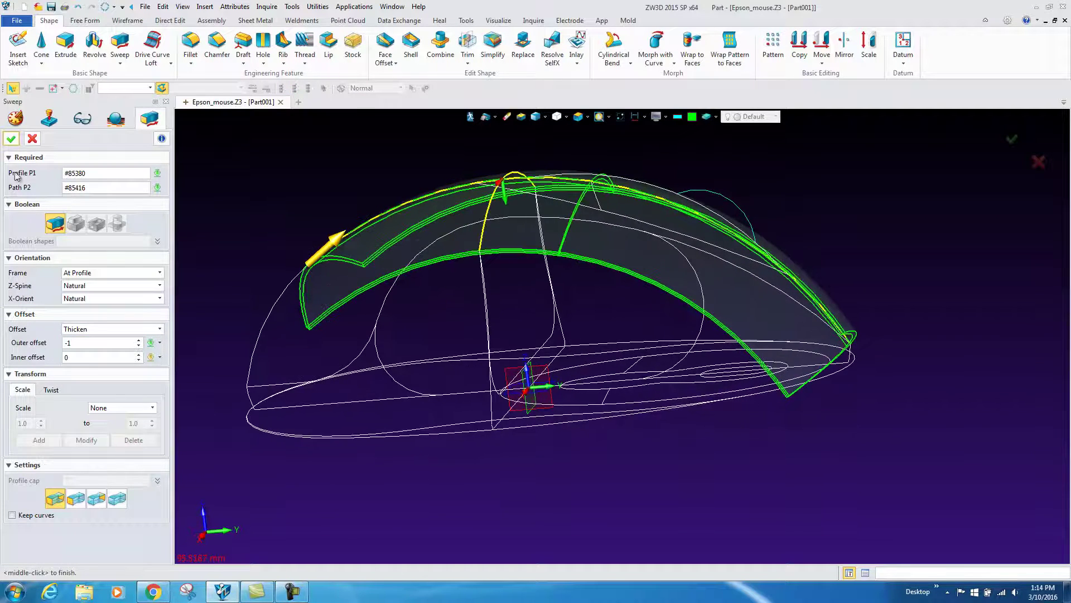
click(4, 142)
key(Left)
key(Left)
key(Left)
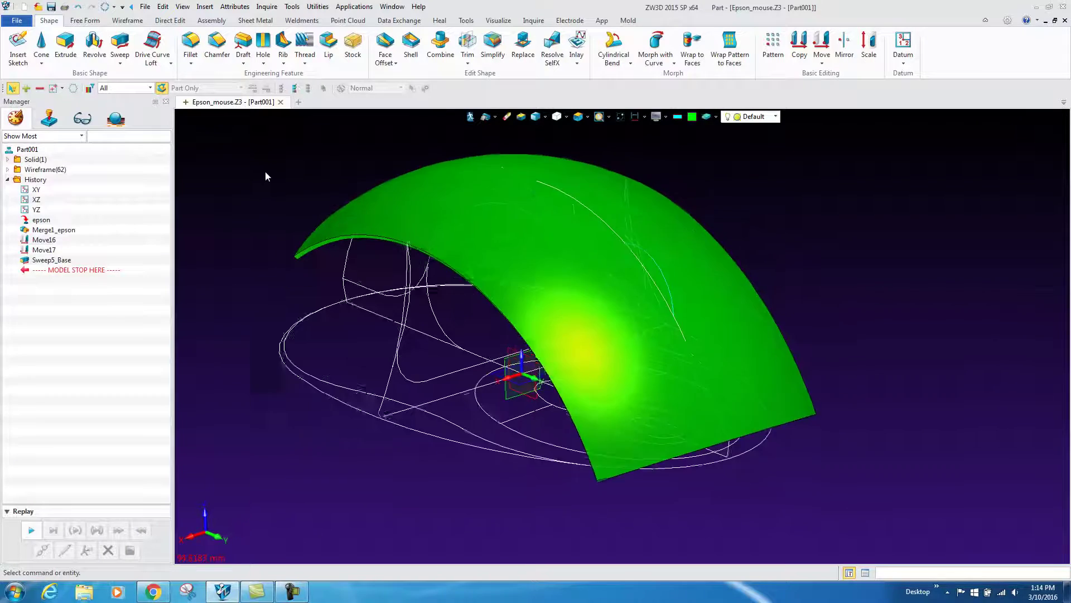
right_drag(261, 188, 296, 195)
Cut through the top shell with a two-sided extrude of the small scroll-wheel slot outline, collected as a curve list, starting at -17 mm
click(66, 44)
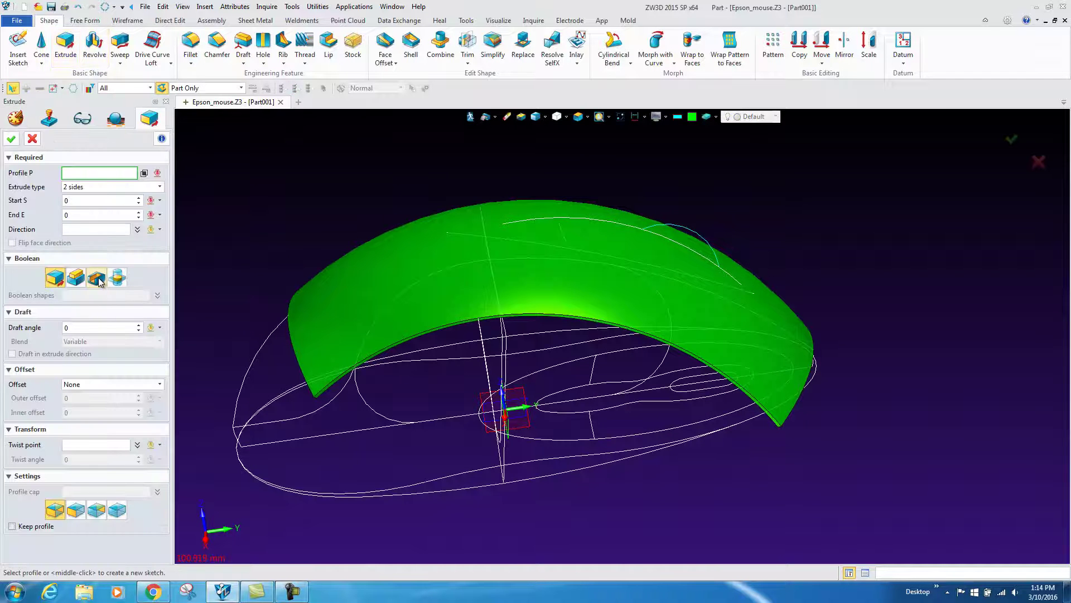
right_click(647, 424)
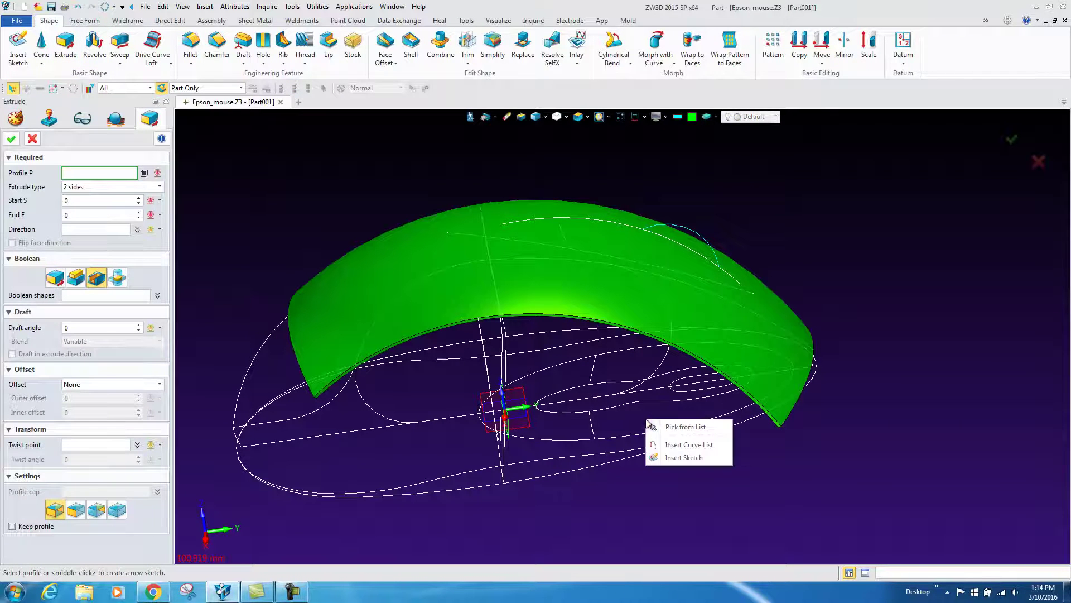
click(681, 447)
click(688, 397)
click(686, 394)
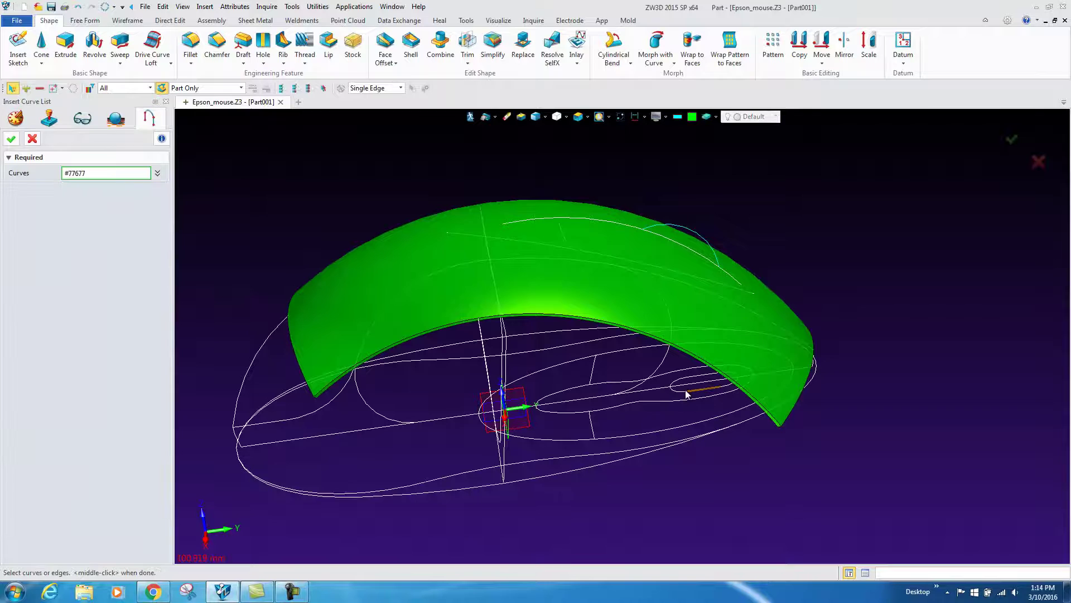
middle_click(687, 393)
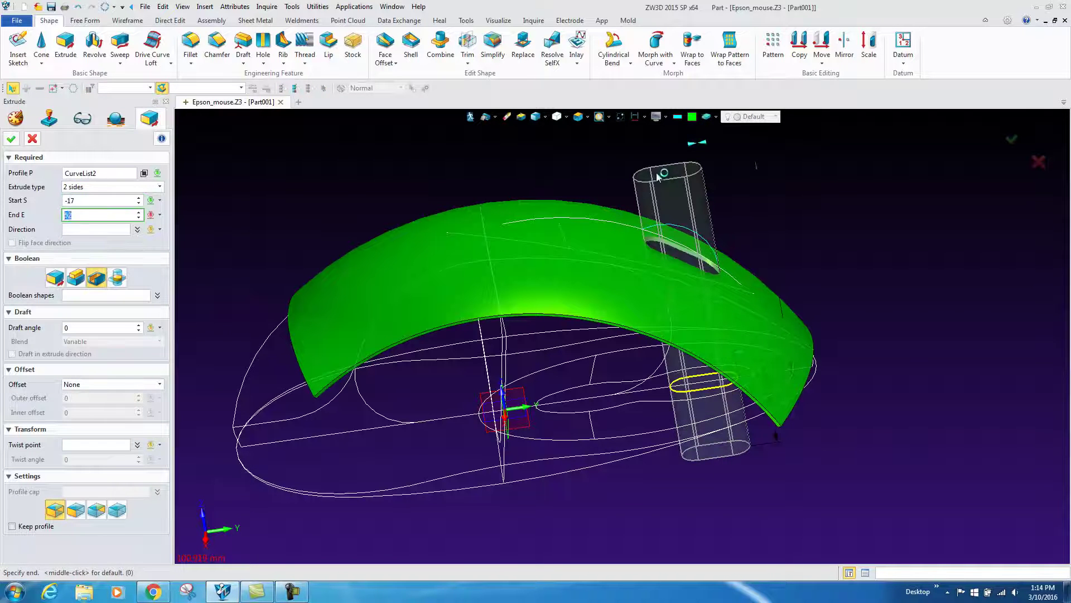
click(664, 174)
middle_click(384, 209)
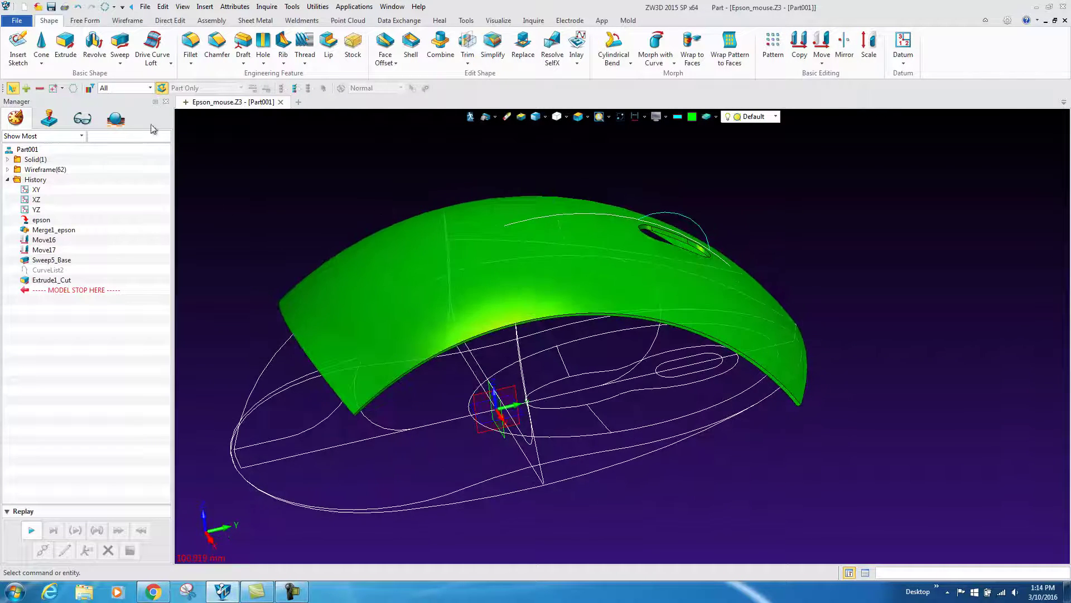
Cut the top shell with a two-sided extrude of the waisted outline around the slot, collected as a curve list, from -7 to 57 mm
click(65, 50)
right_click(660, 403)
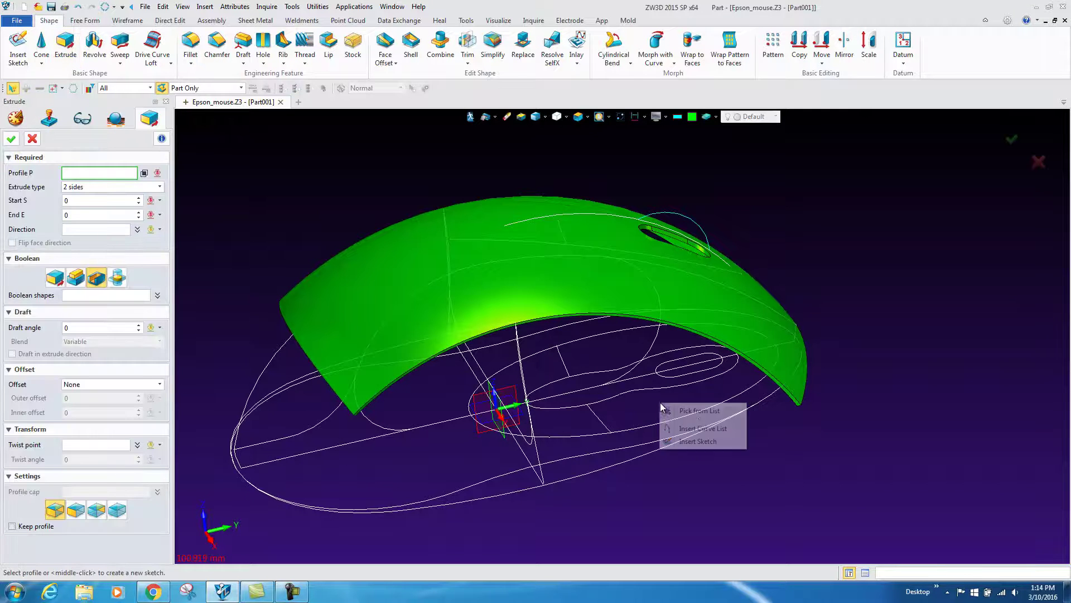
click(701, 428)
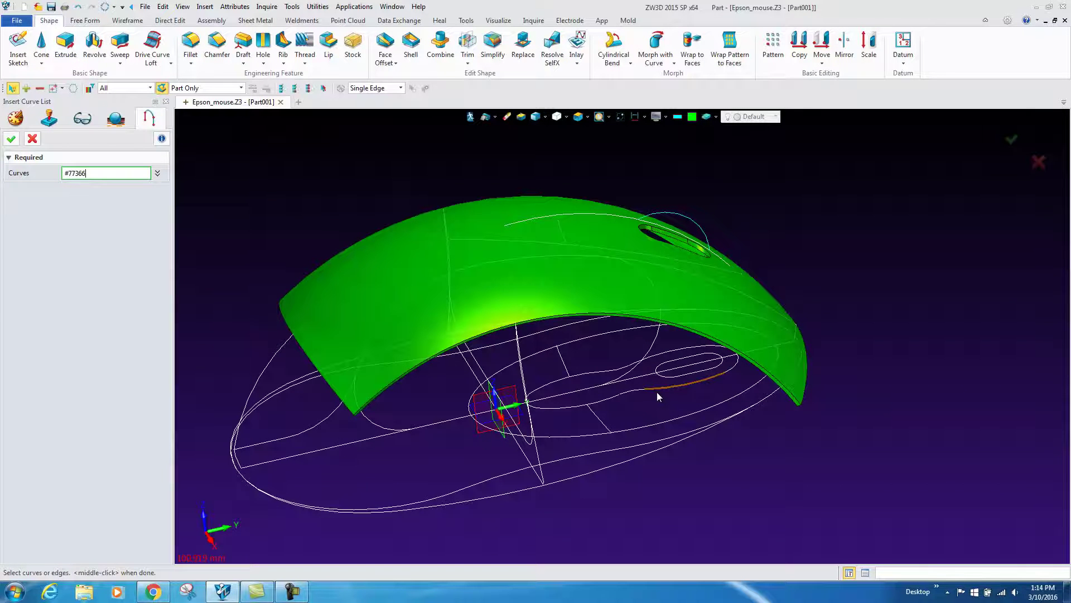
click(657, 392)
middle_click(657, 397)
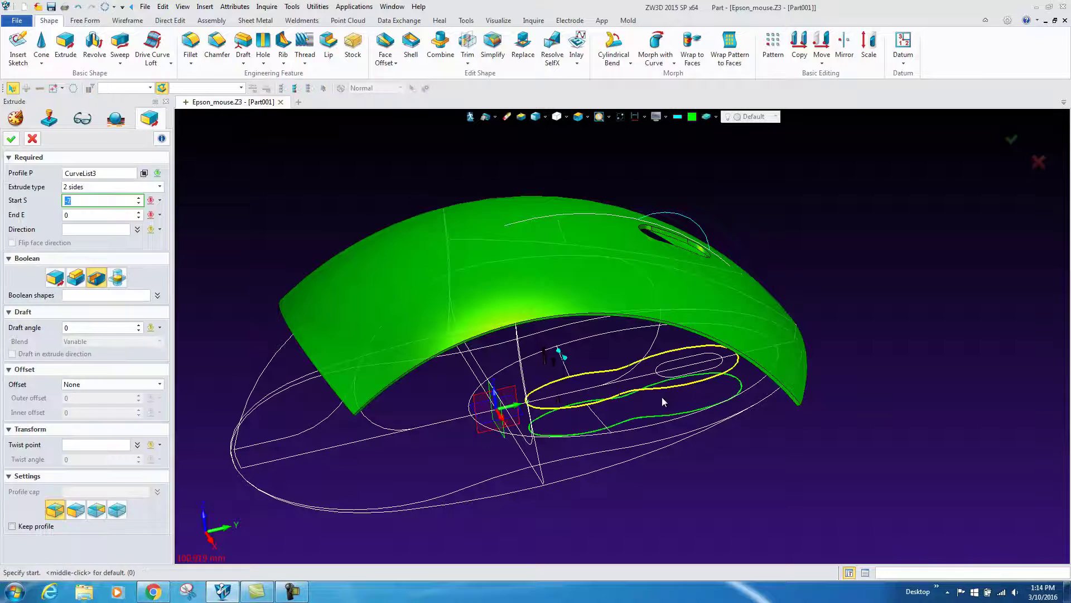
click(662, 396)
click(545, 153)
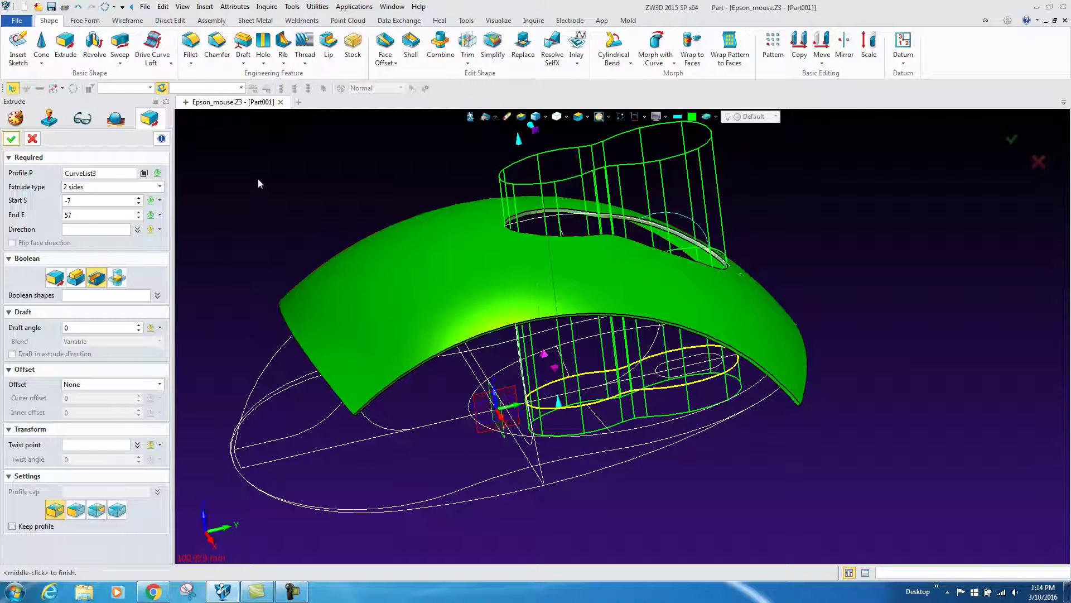
click(11, 139)
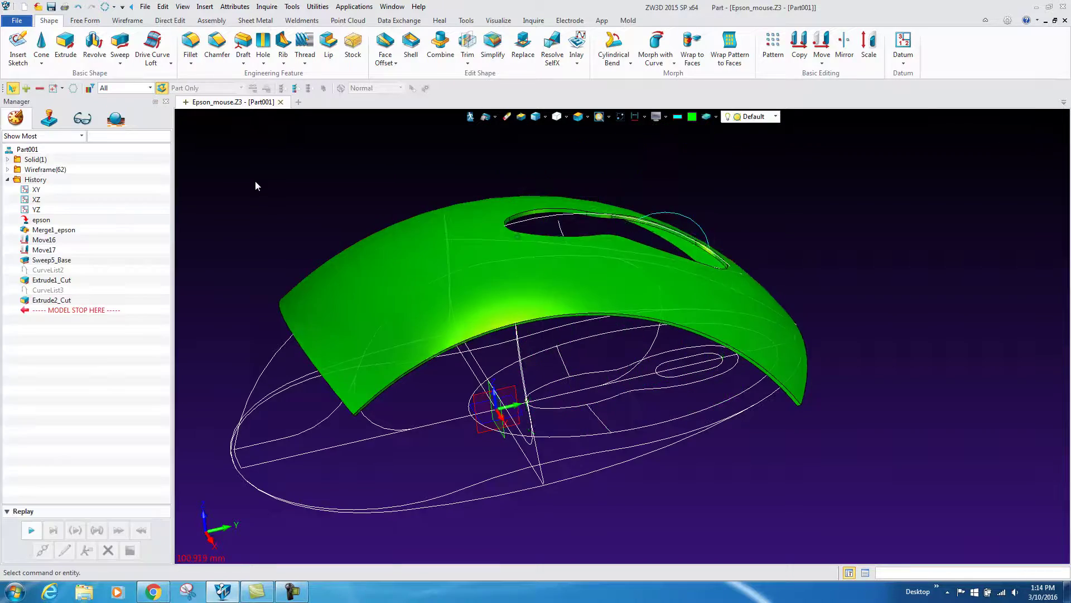
right_drag(255, 182, 266, 184)
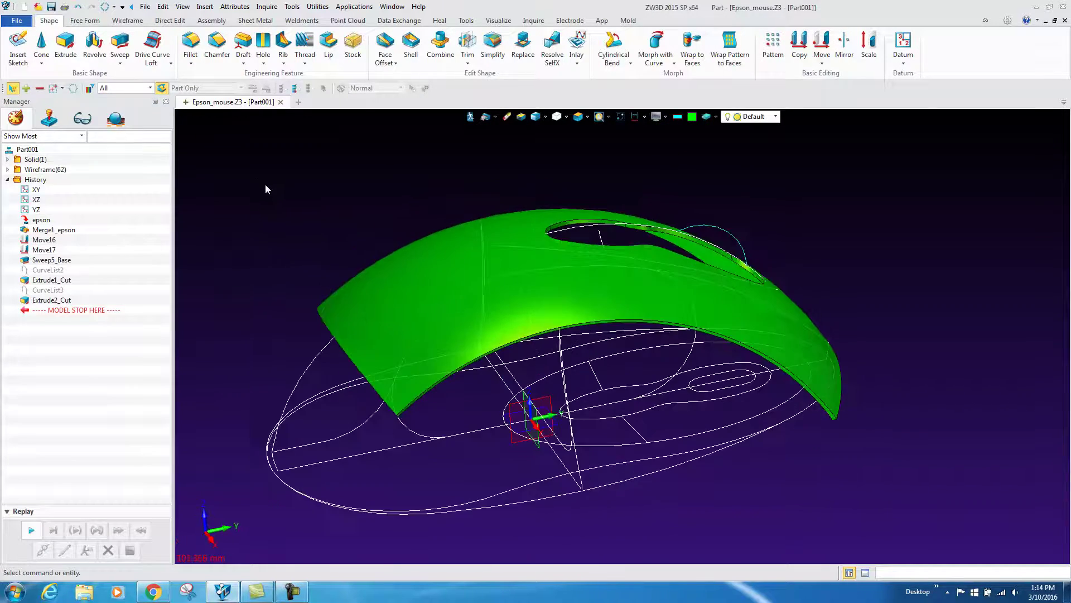
Insert the board_assy component from Epson_mouse.Z3 and place it by point below the top shell
right_click(261, 193)
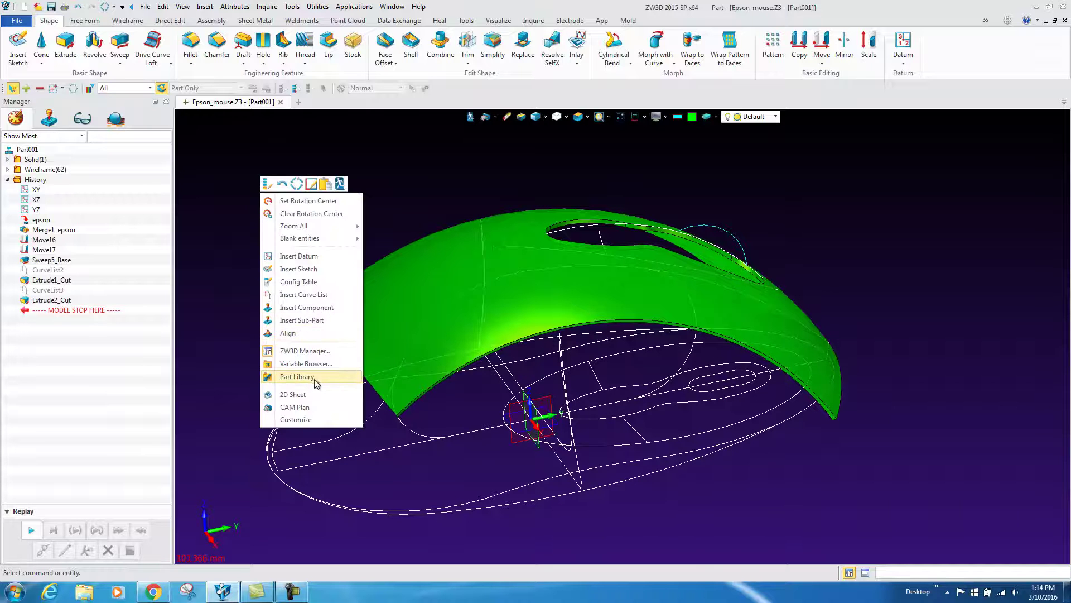
click(306, 307)
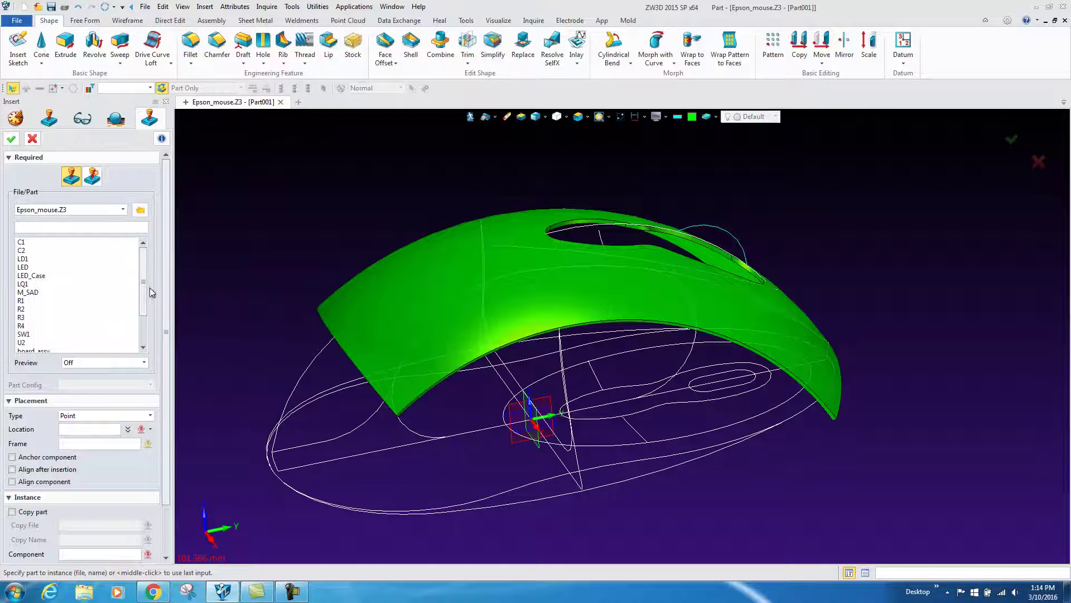
scroll(111, 295, down, 2)
click(106, 308)
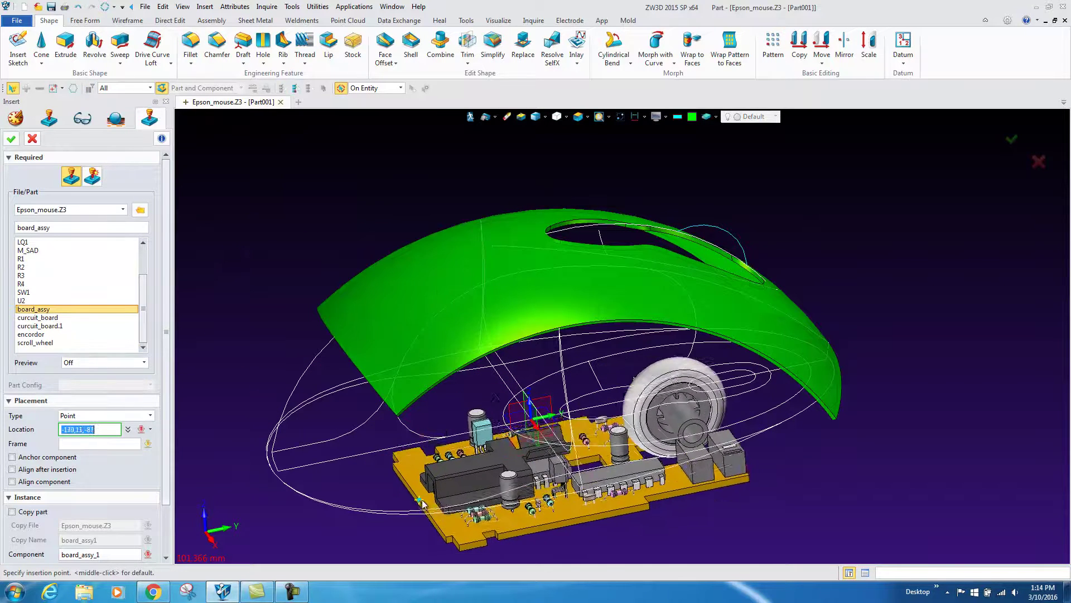
click(423, 504)
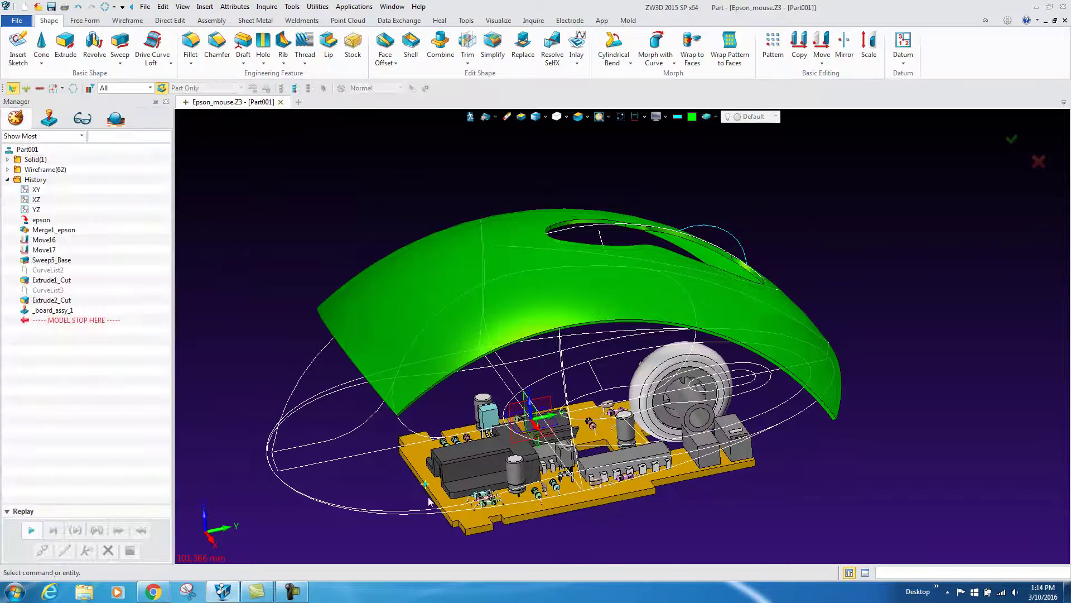
Align the midpoint of the circuit board's rear edge coincident with the YZ datum plane at 0 offset
right_click(361, 474)
click(394, 382)
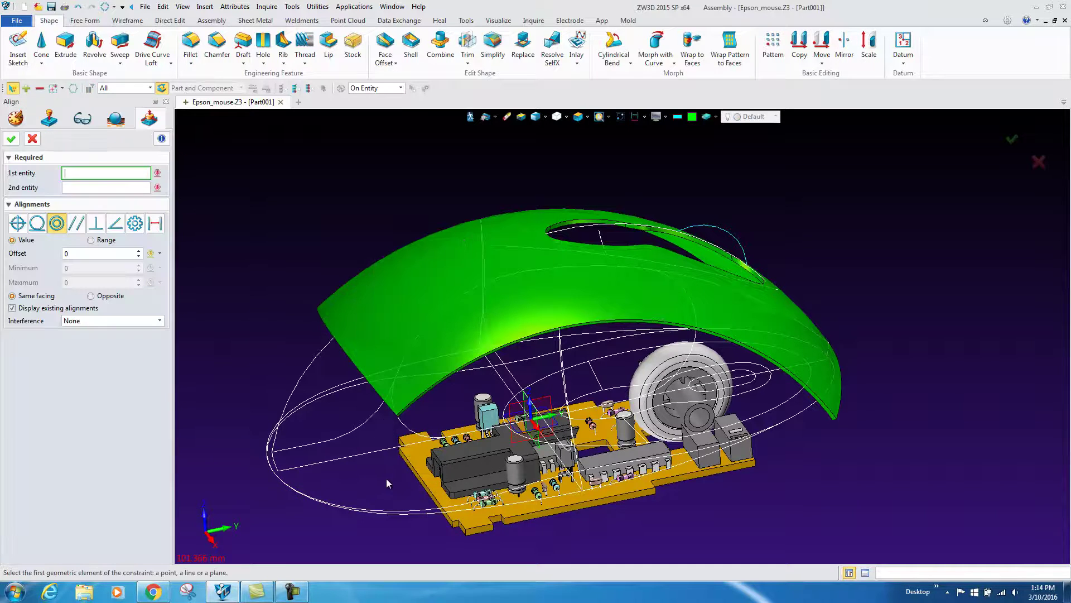
click(423, 491)
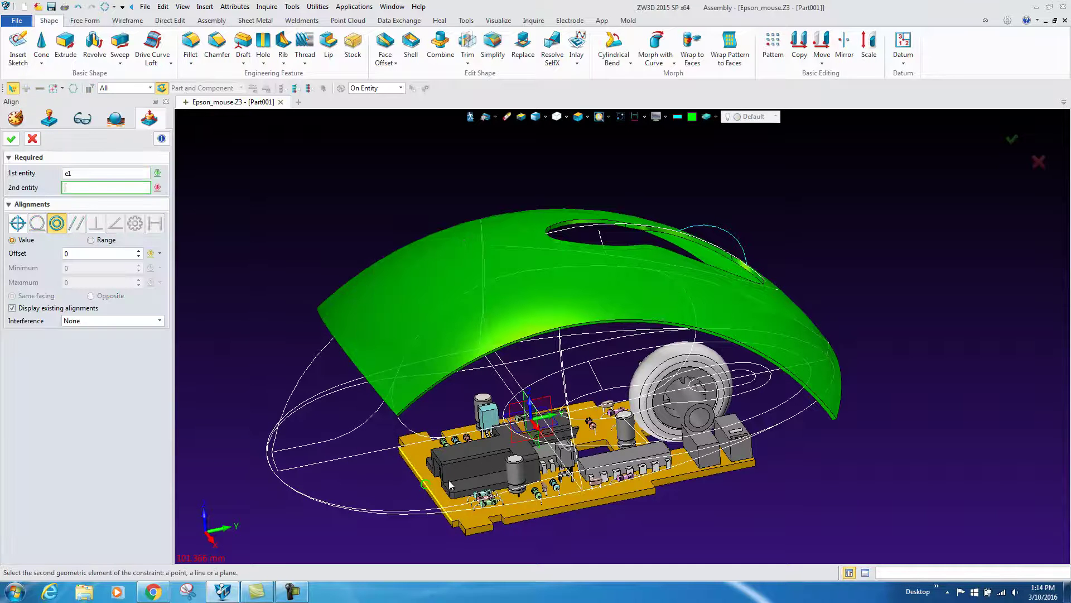
click(546, 399)
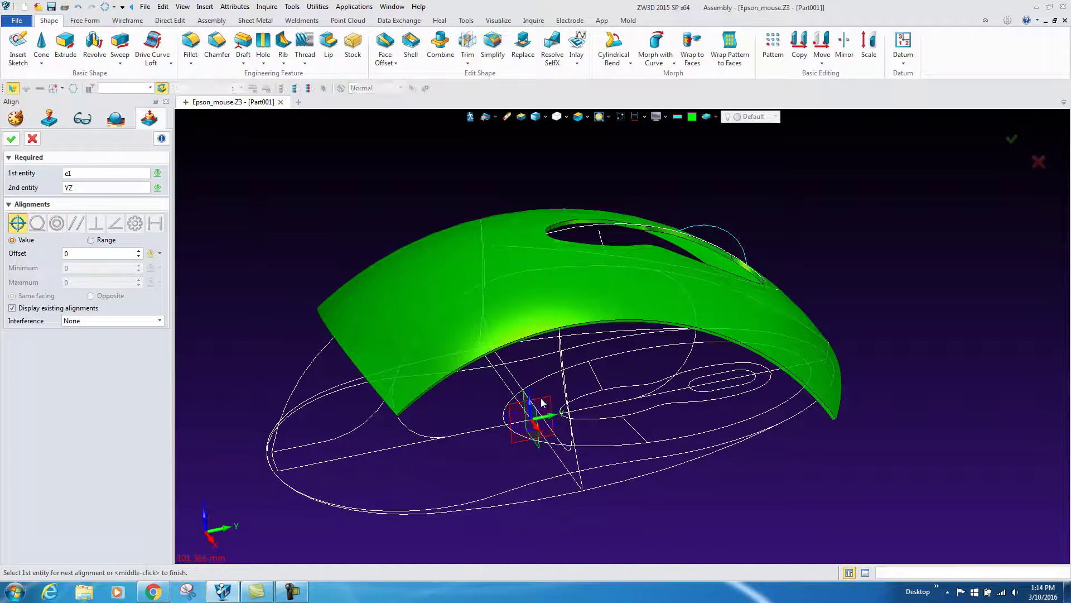
scroll(429, 315, down, 3)
middle_drag(428, 314, 401, 438)
middle_click(448, 462)
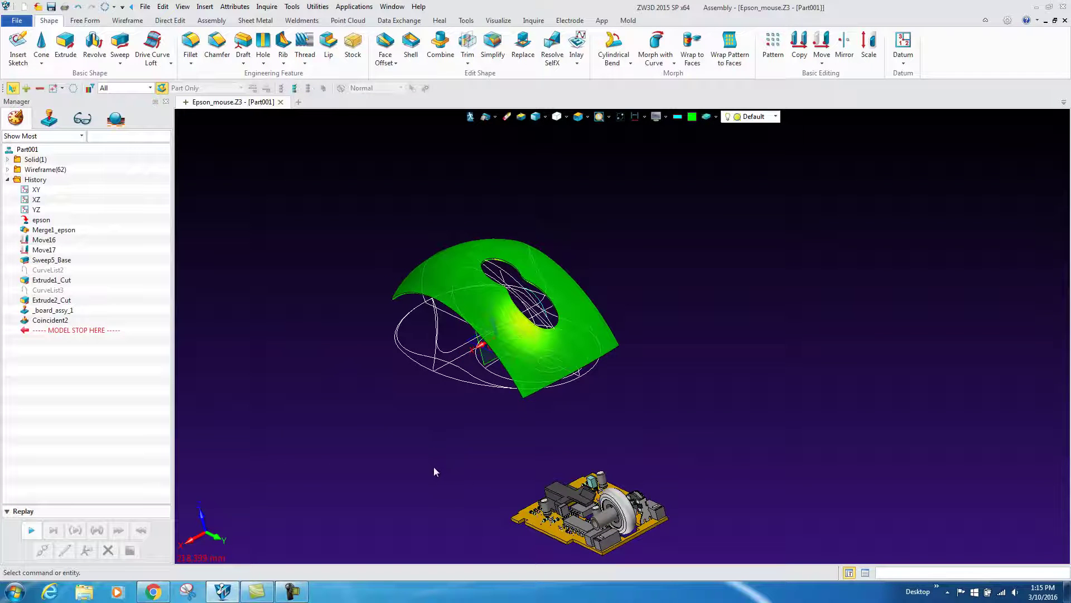
Align the board's scroll wheel concentric with the wheel arc protruding above the top shell in the side-profile wireframe
right_click(433, 466)
click(467, 376)
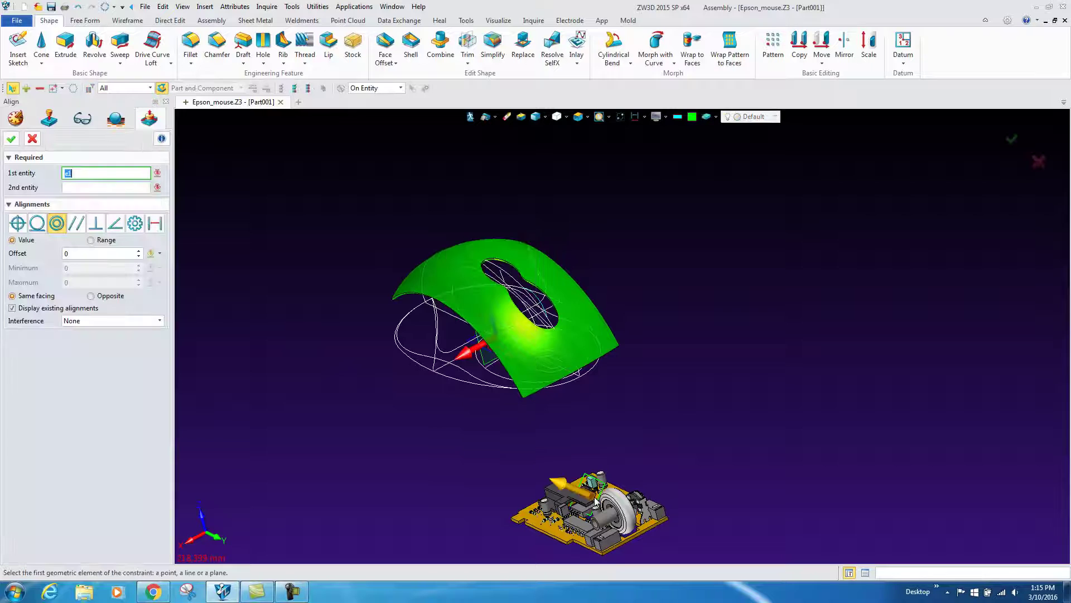
click(617, 503)
right_drag(550, 312, 685, 295)
click(663, 270)
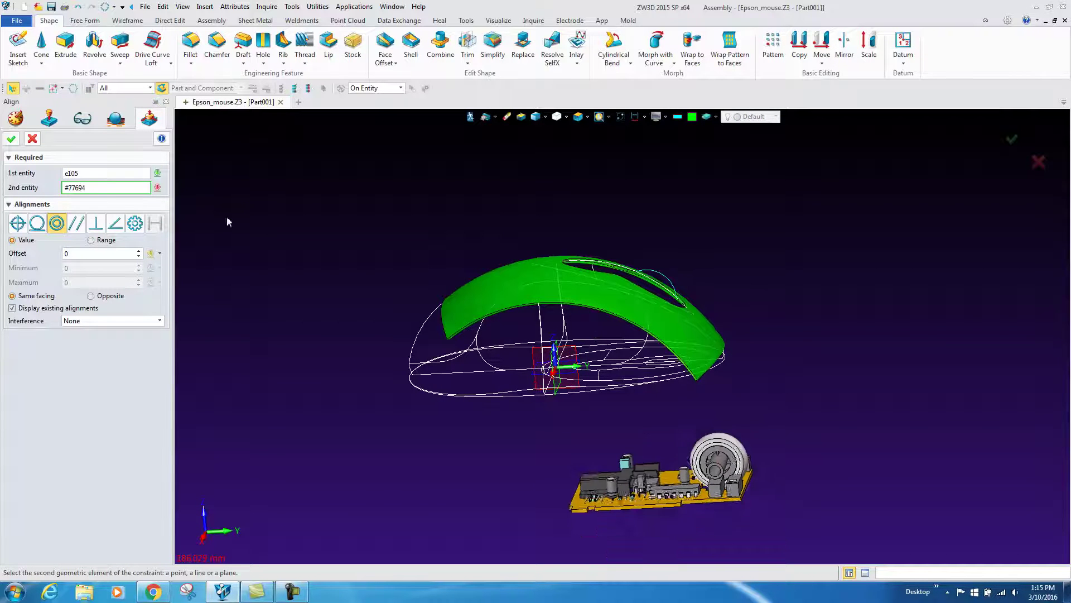
click(10, 139)
middle_drag(330, 250, 281, 333)
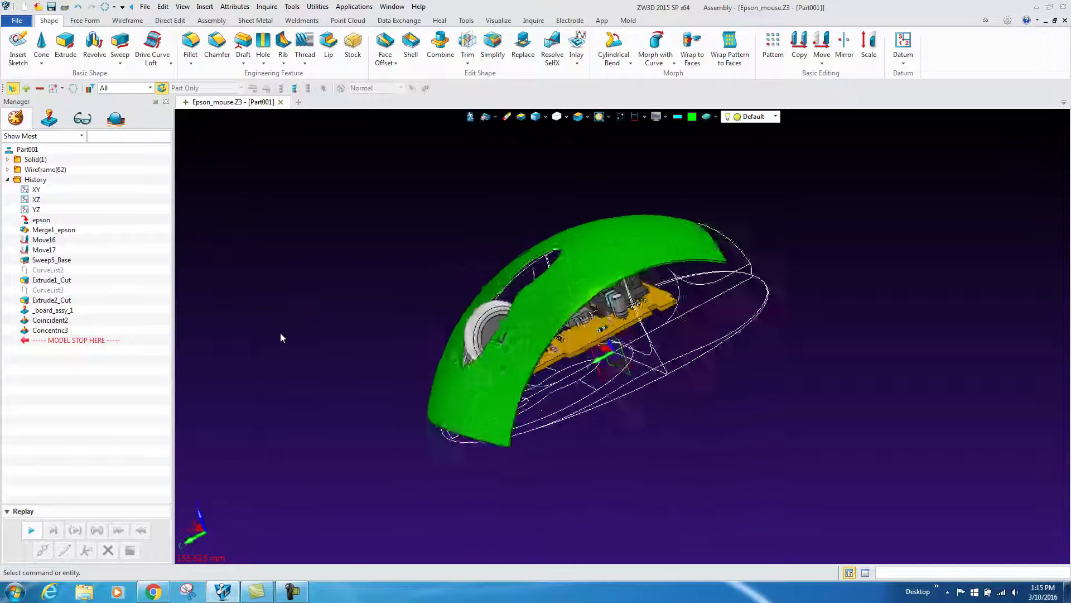
scroll(280, 333, up, 5)
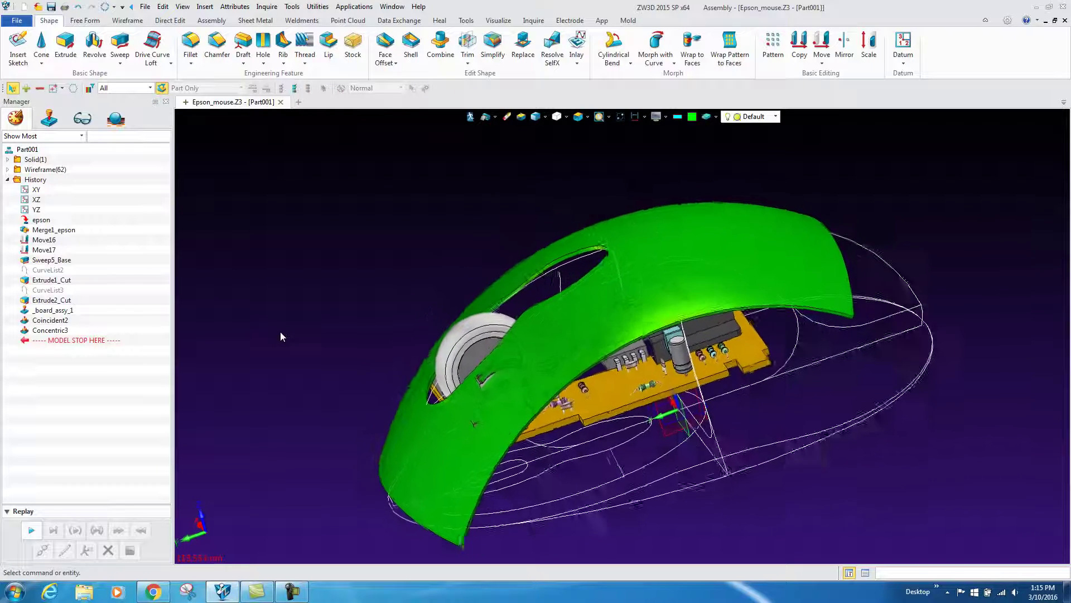
scroll(280, 332, up, 1)
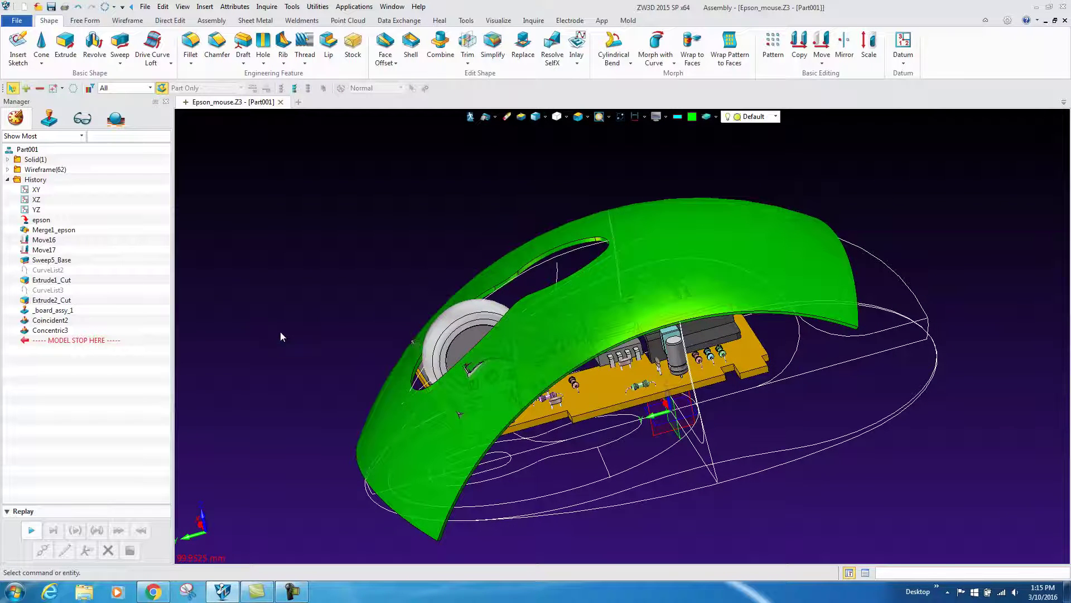